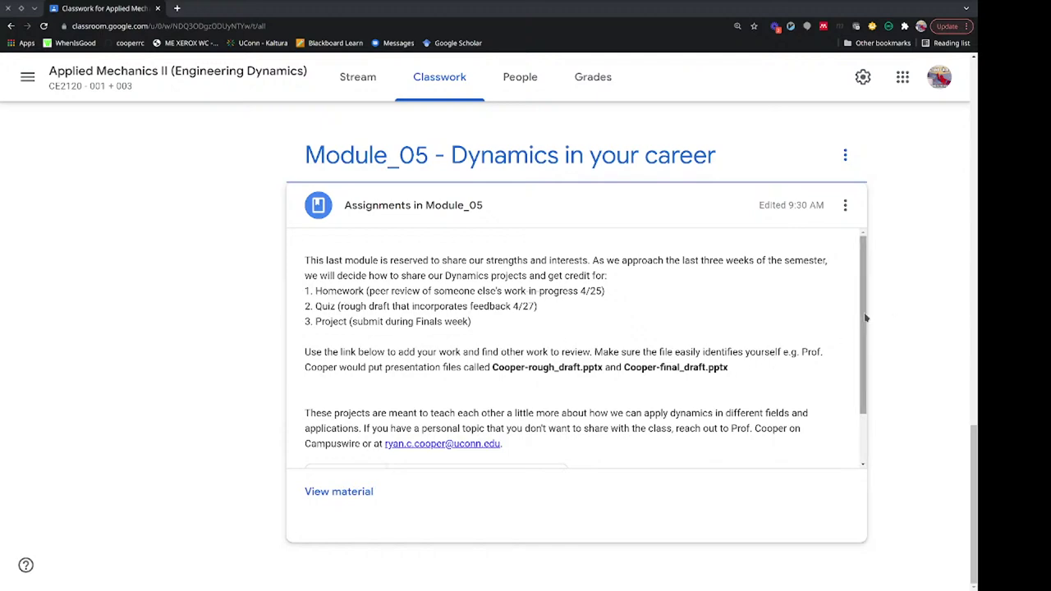
Open the CE2120-Module_05 Drive folder attached to the Module_05 assignments material.
scroll(863, 339, "down", 1)
scroll(863, 339, "down", 2)
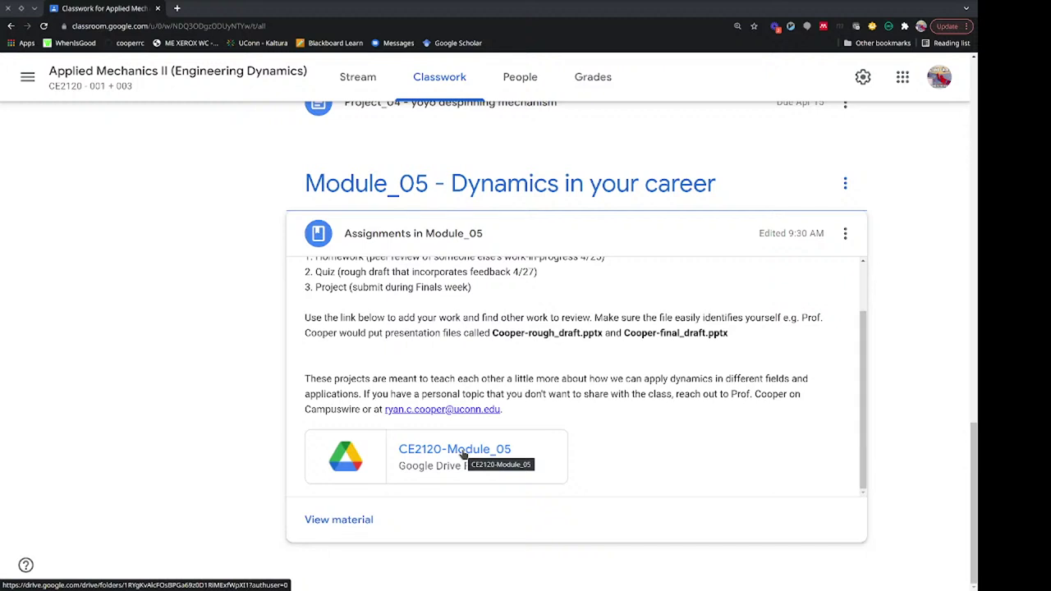
left_click(463, 454)
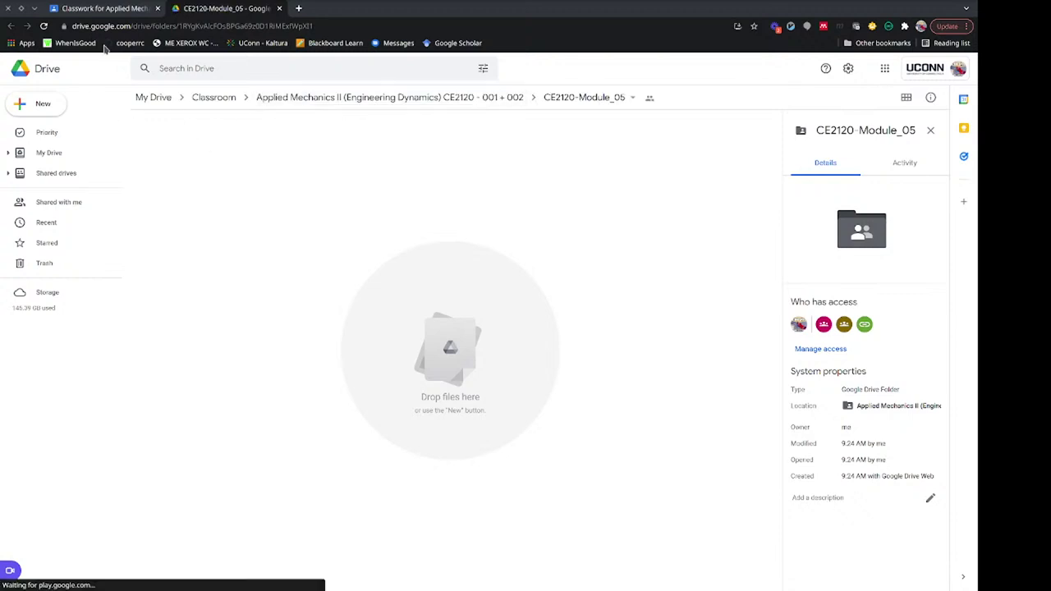
key("ctrl+space")
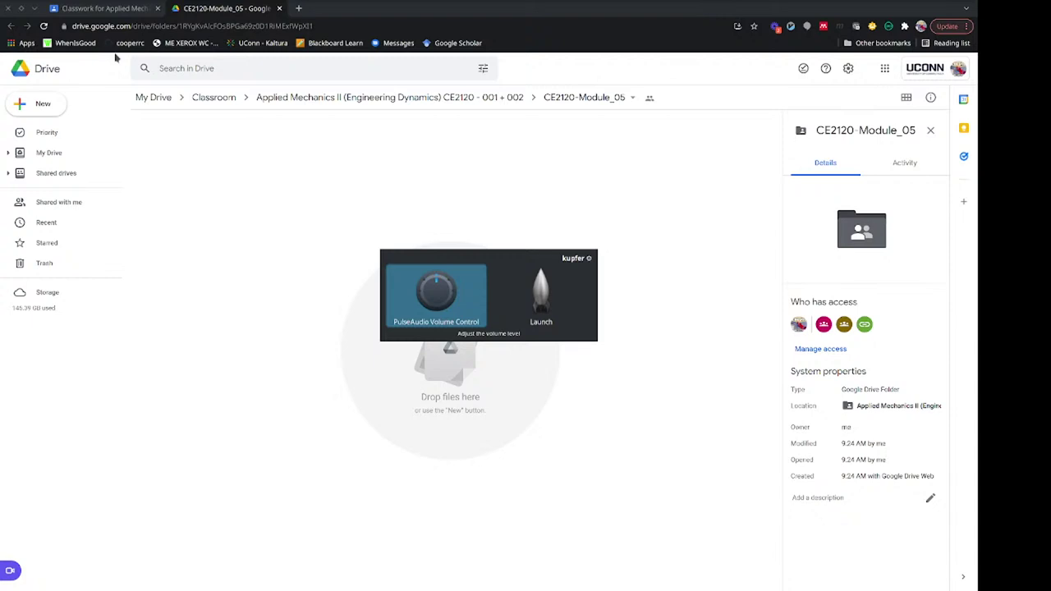
key("Escape")
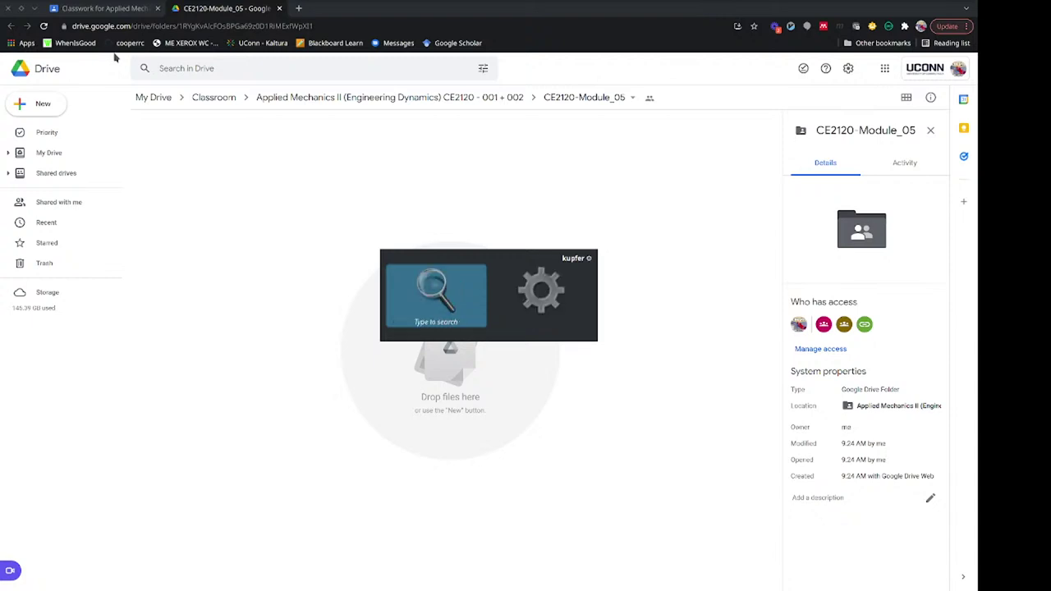
key("Escape")
Upload day_06.ipynb to the CE2120-Module_05 folder from the julia-learning directory of the gh-pages project in Documents/Career_docs.
left_click(43, 103)
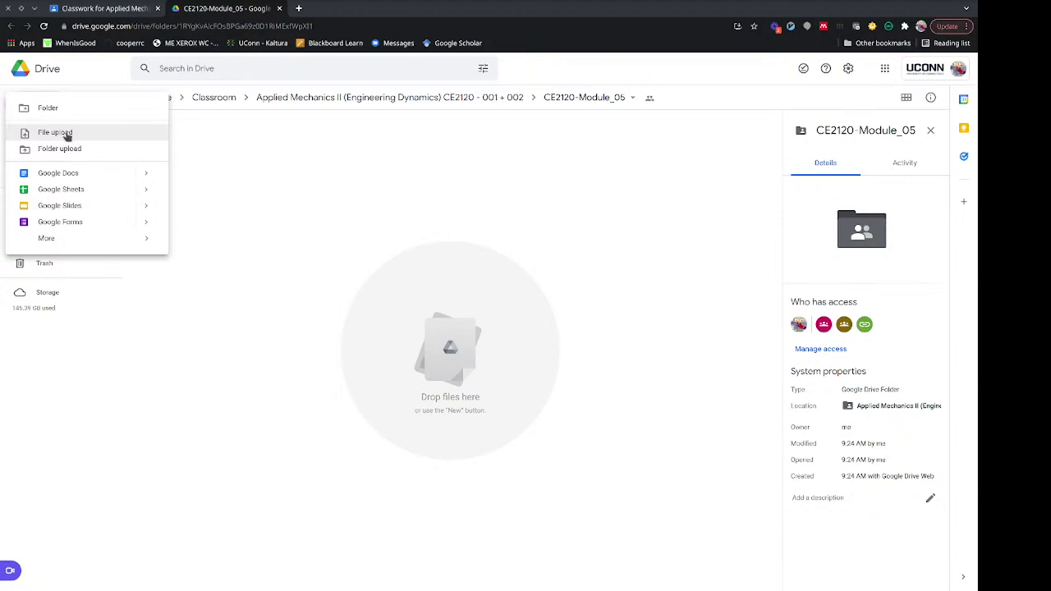
left_click(67, 136)
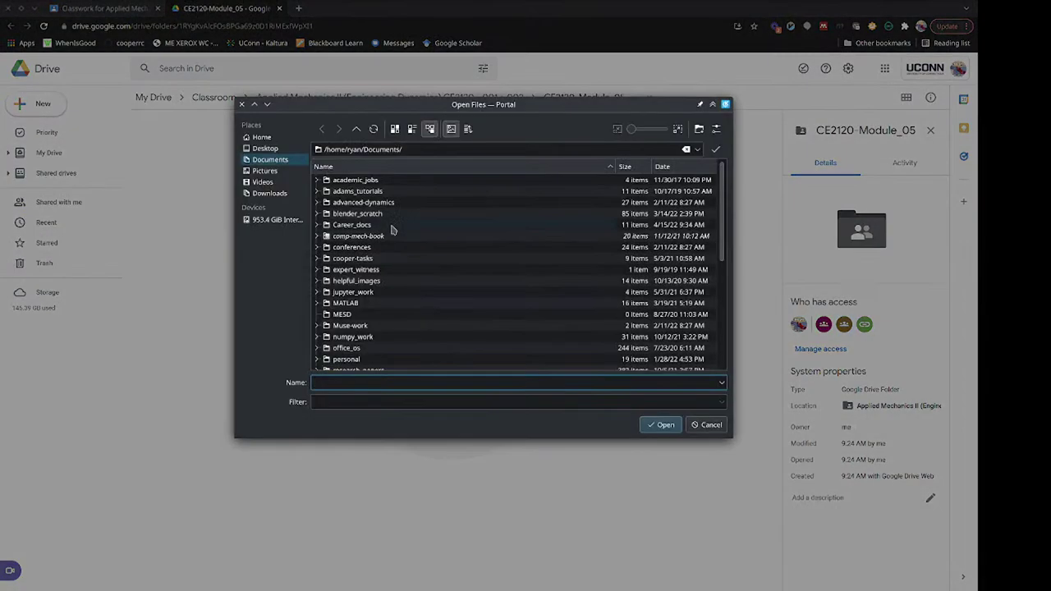
left_click(268, 137)
double_click(360, 213)
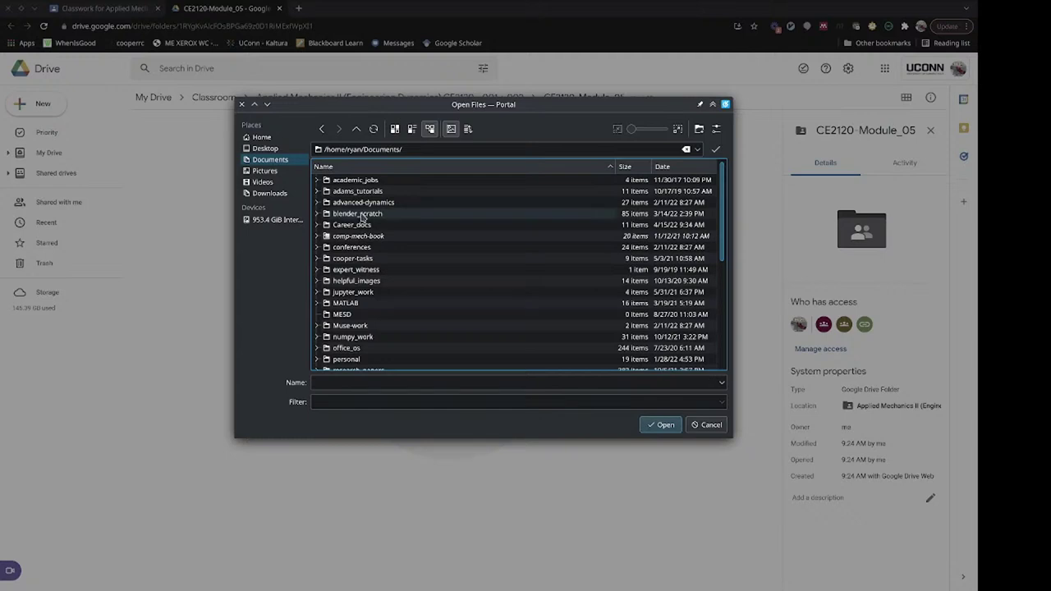
double_click(362, 225)
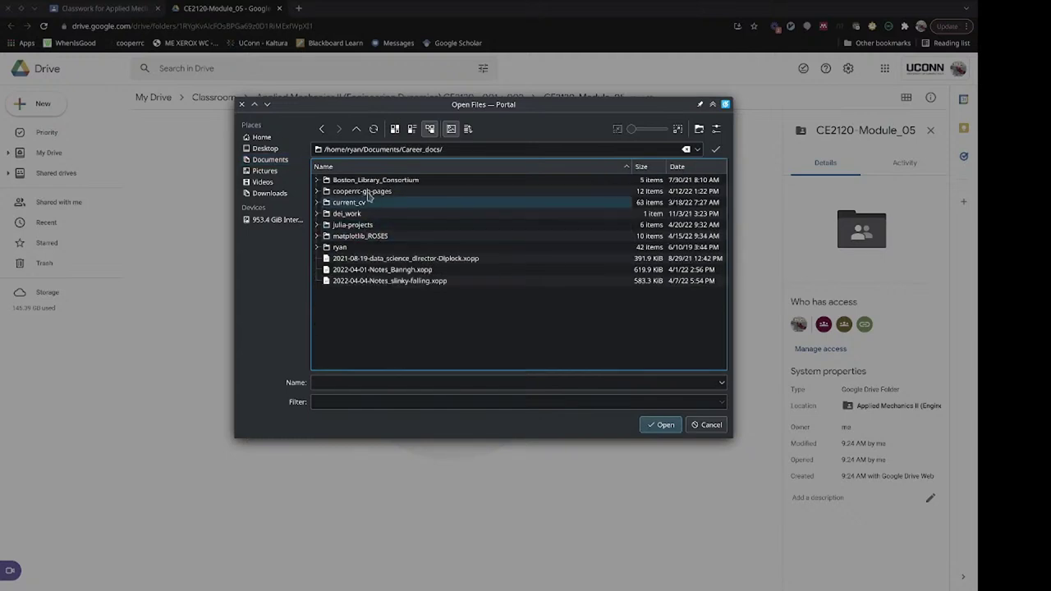
double_click(364, 192)
double_click(364, 191)
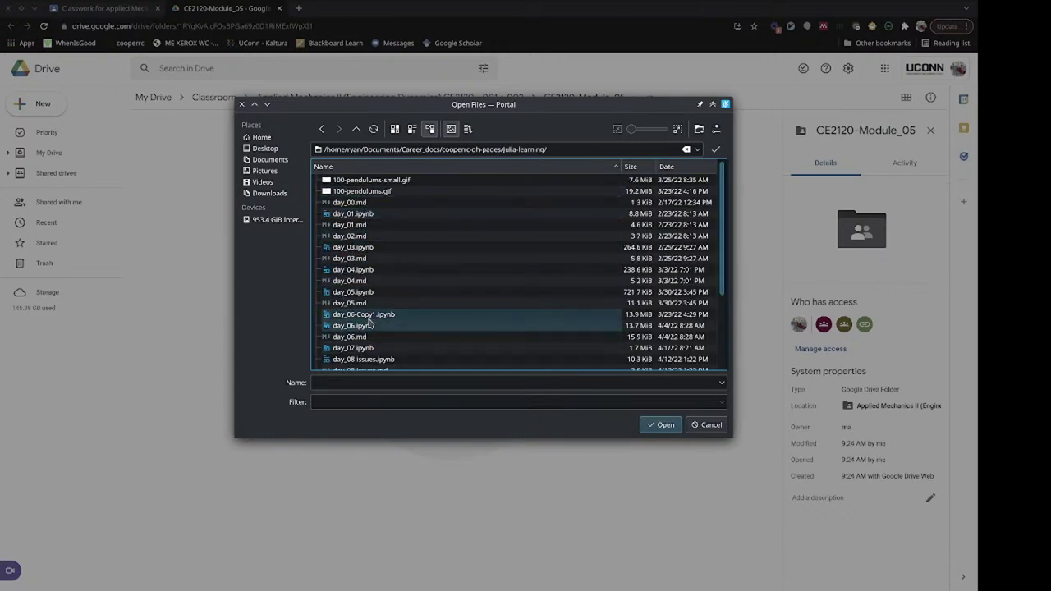
left_click(369, 326)
left_click(662, 424)
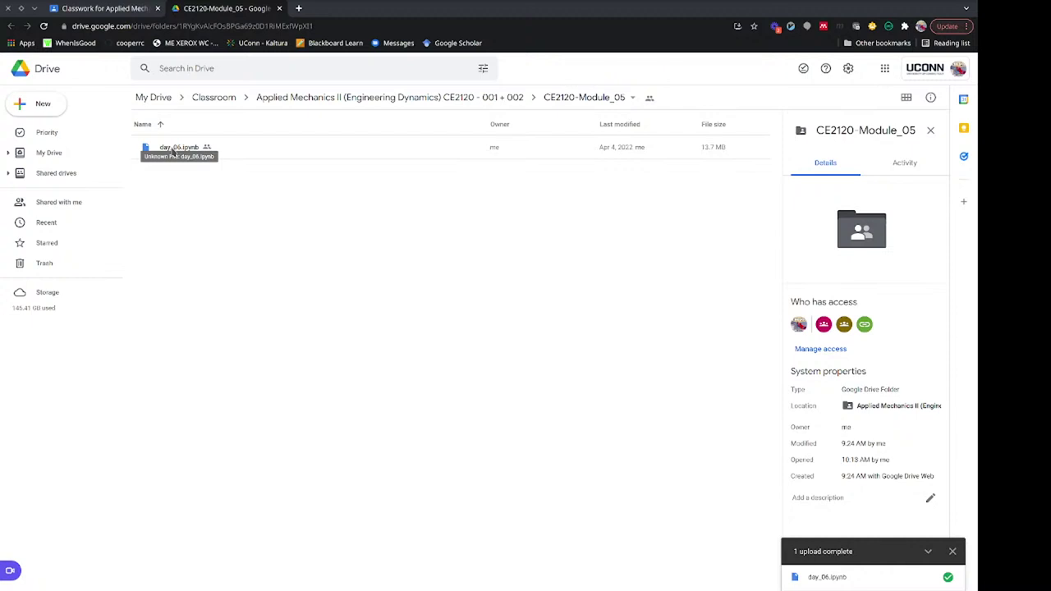
Rename the uploaded day_06.ipynb to the instructor's surname followed by "_double-pendulum", keeping the .ipynb extension.
key("ctrl+plus")
key("ctrl+plus")
key("ctrl+plus")
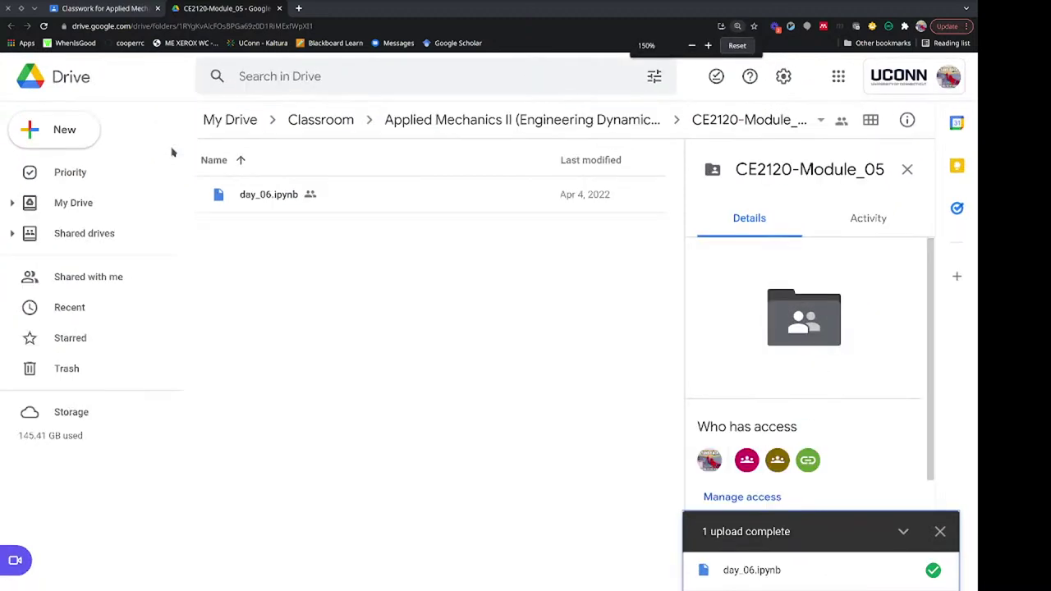
key("ctrl+plus")
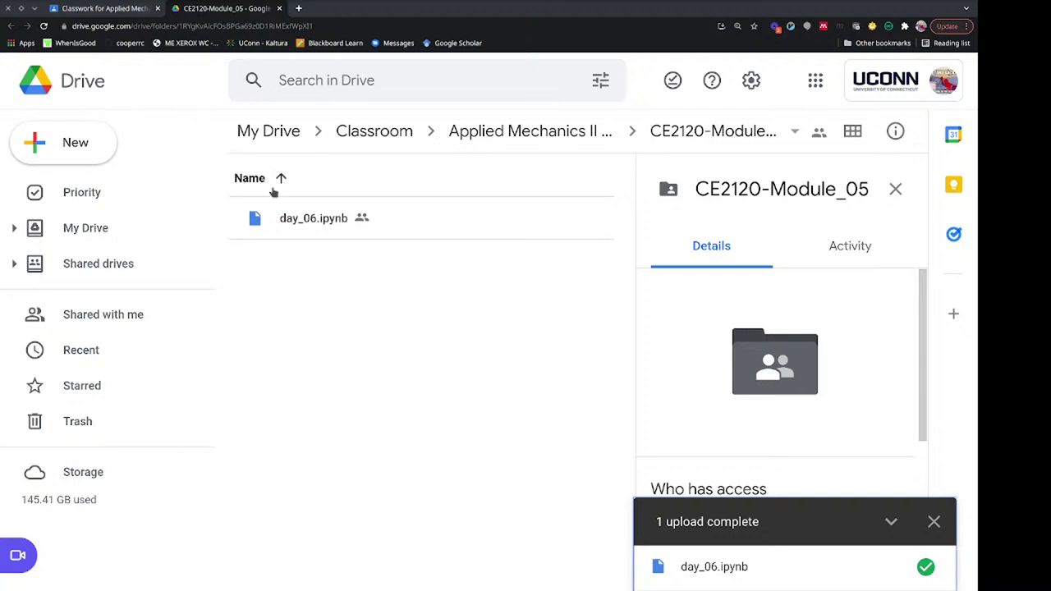
right_click(303, 223)
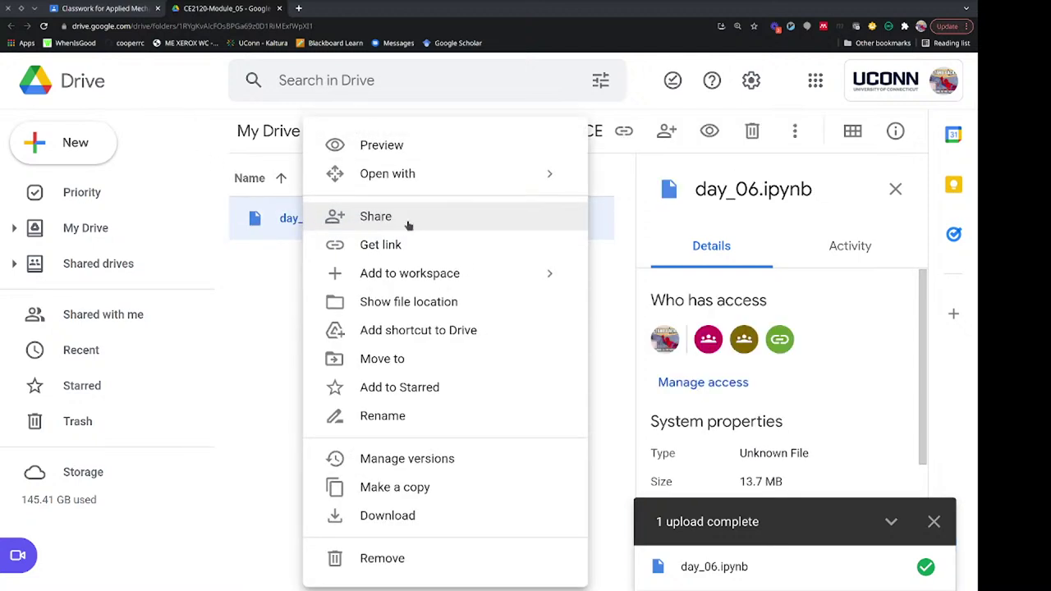
left_click(394, 427)
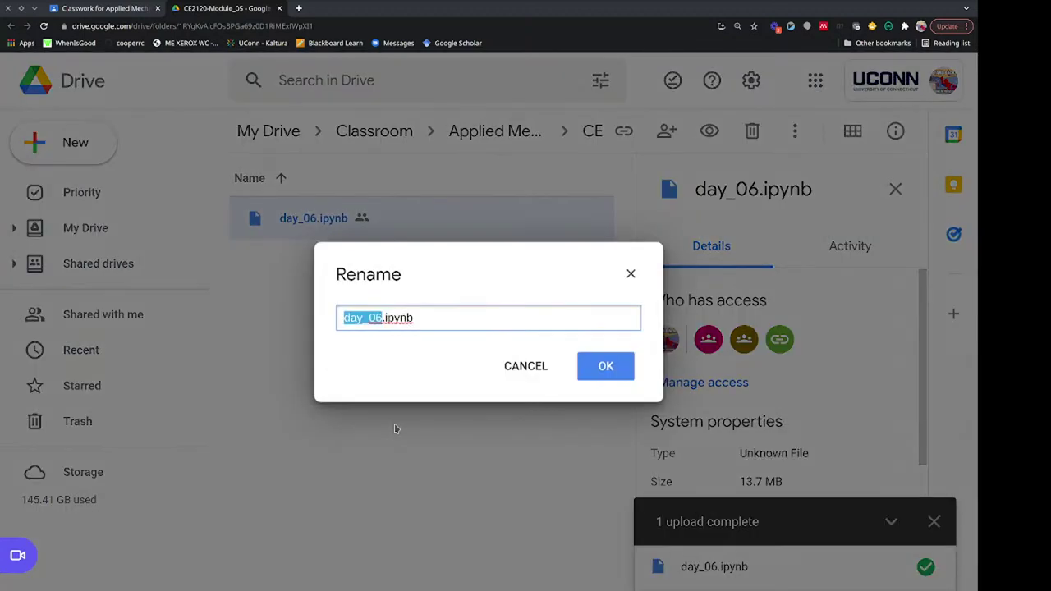
key("BackSpace")
type("Cooper")
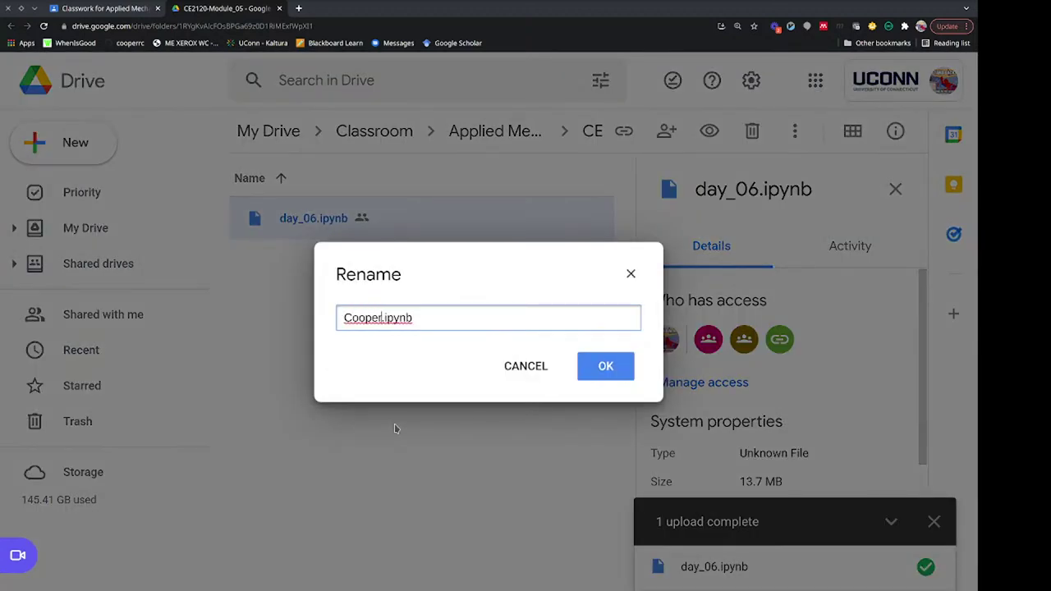
type("_")
type("double-")
type("pendul")
key("BackSpace")
type("lum")
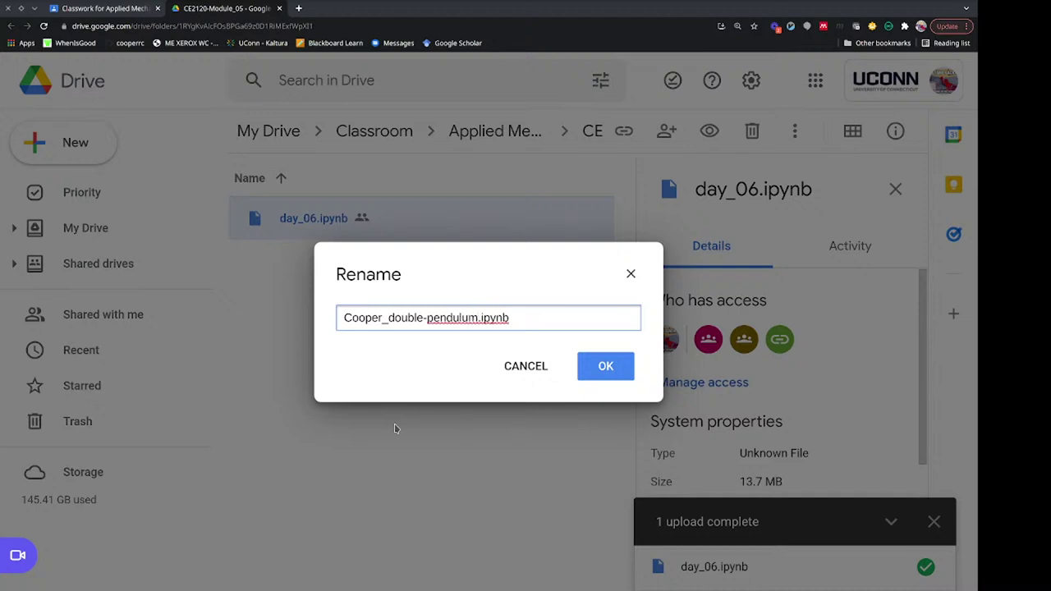
key("Return")
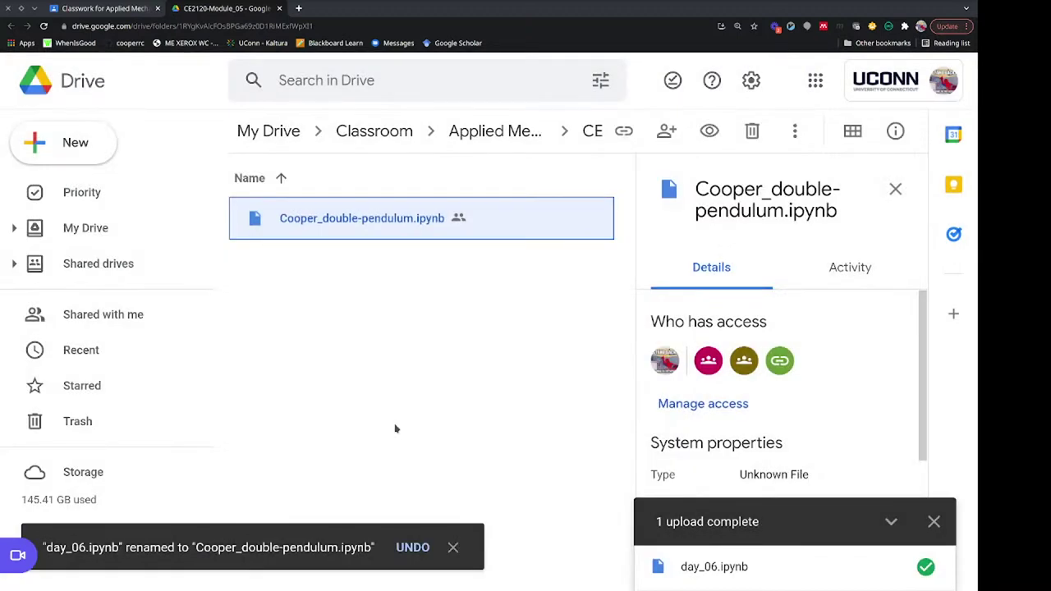
Rename the double-pendulum notebook again, inserting "rough-" before "double-pendulum" in its name.
right_click(371, 237)
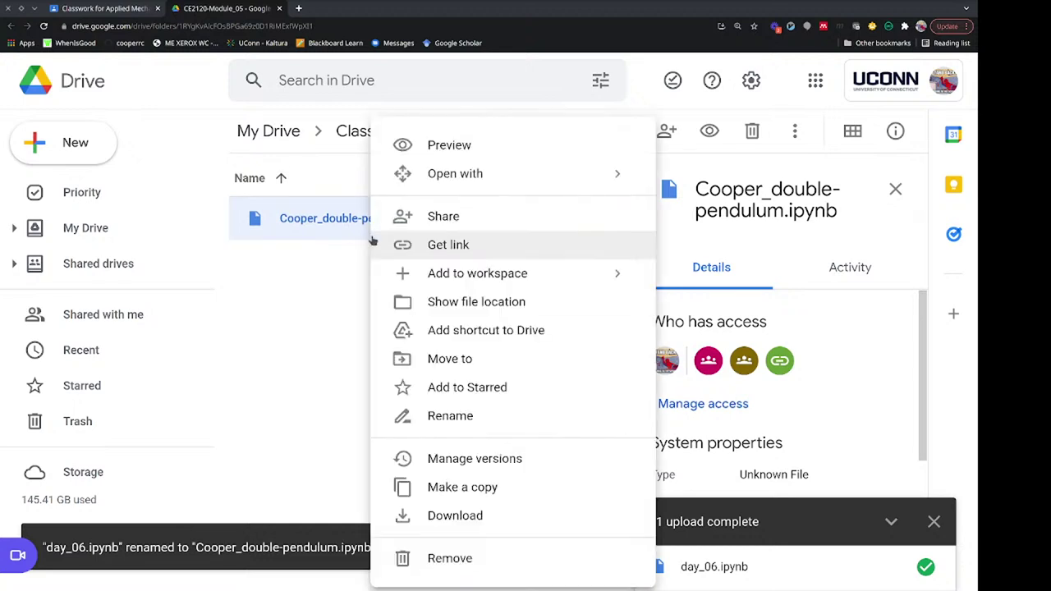
left_click(484, 425)
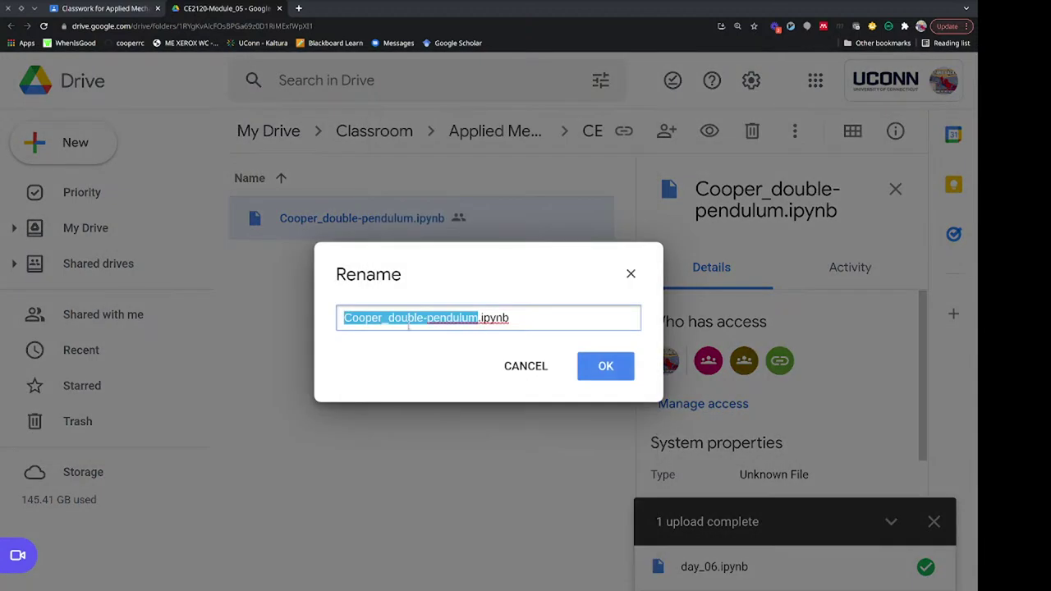
left_click(395, 320)
type("rough-")
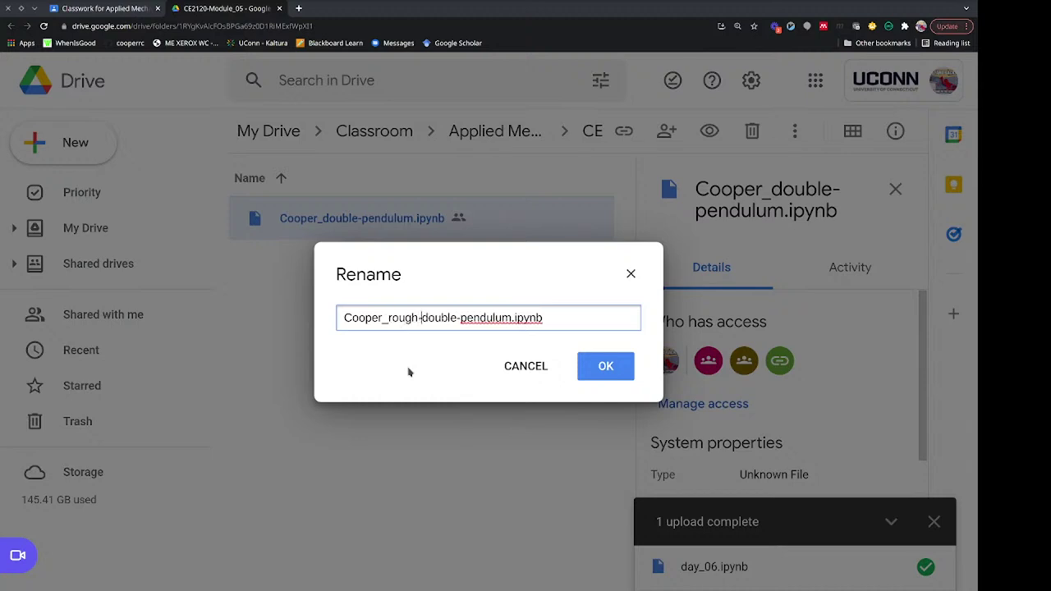
key("Return")
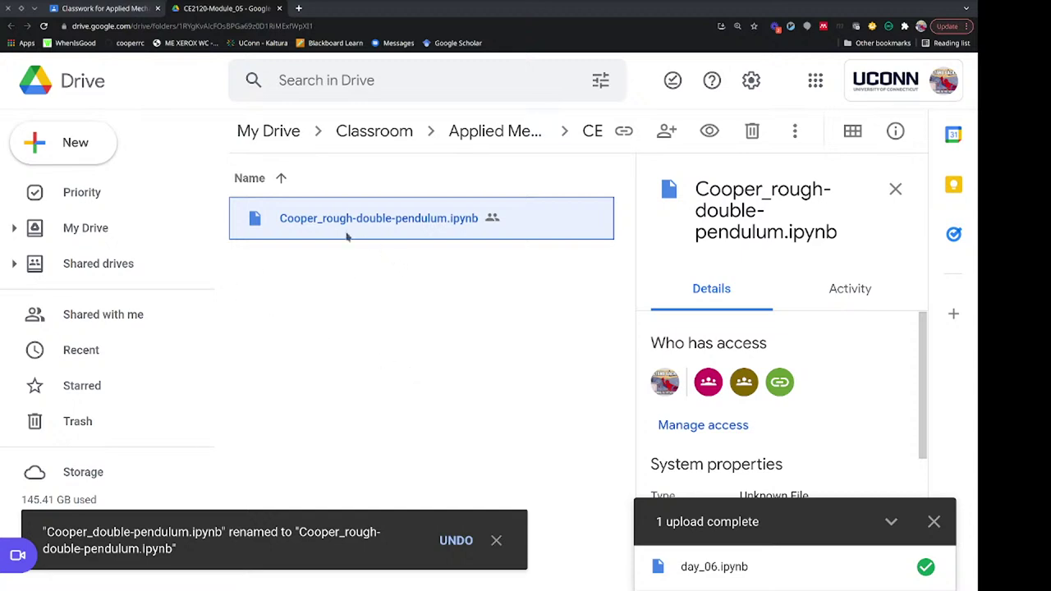
Create a new folder in CE2120-Module_05 named with the instructor's surname followed by "_project".
left_click(74, 136)
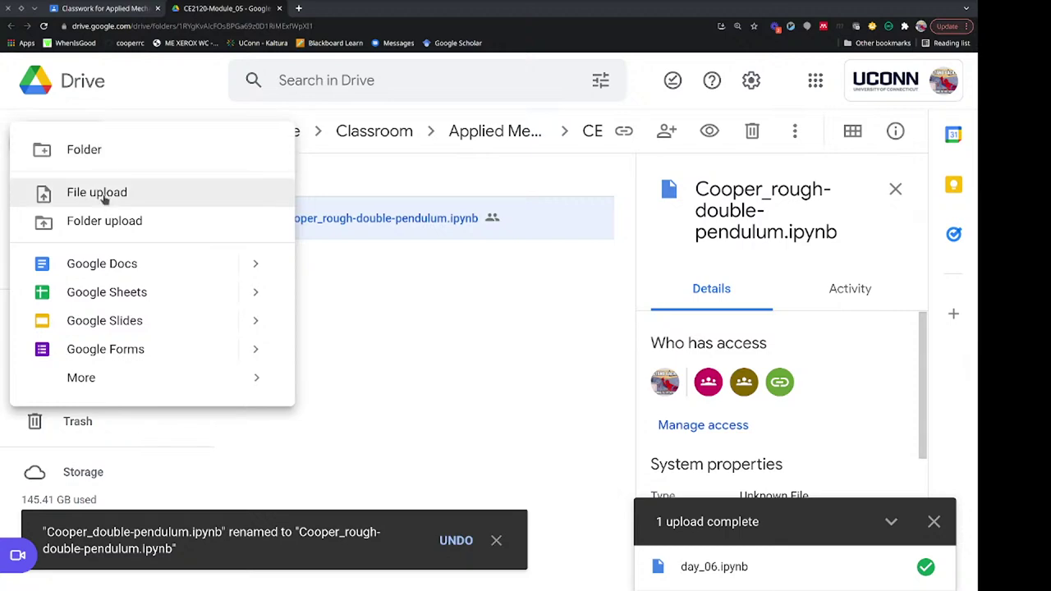
left_click(83, 150)
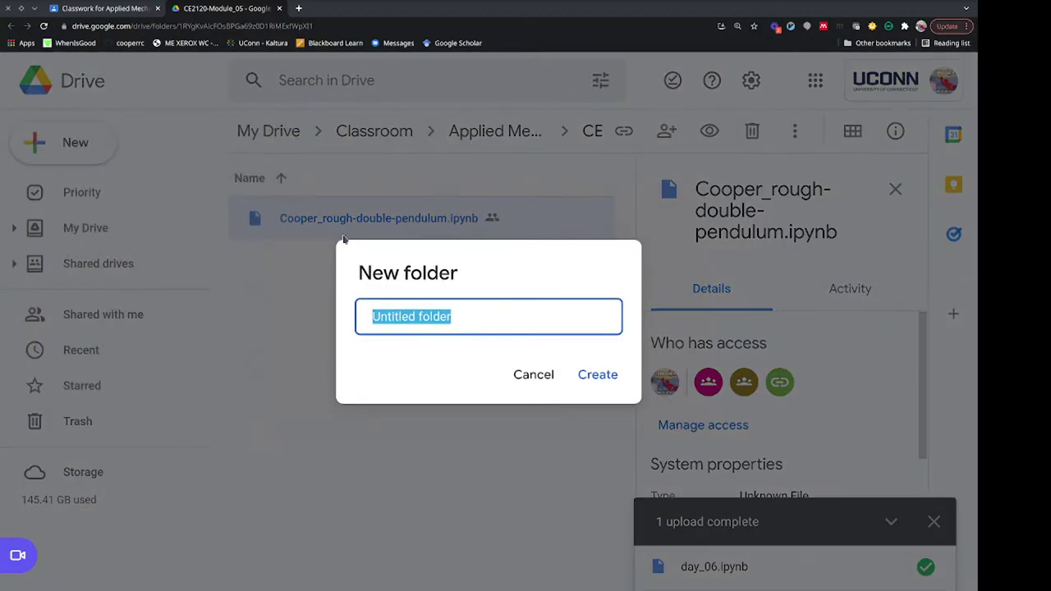
type("Cooper_pro")
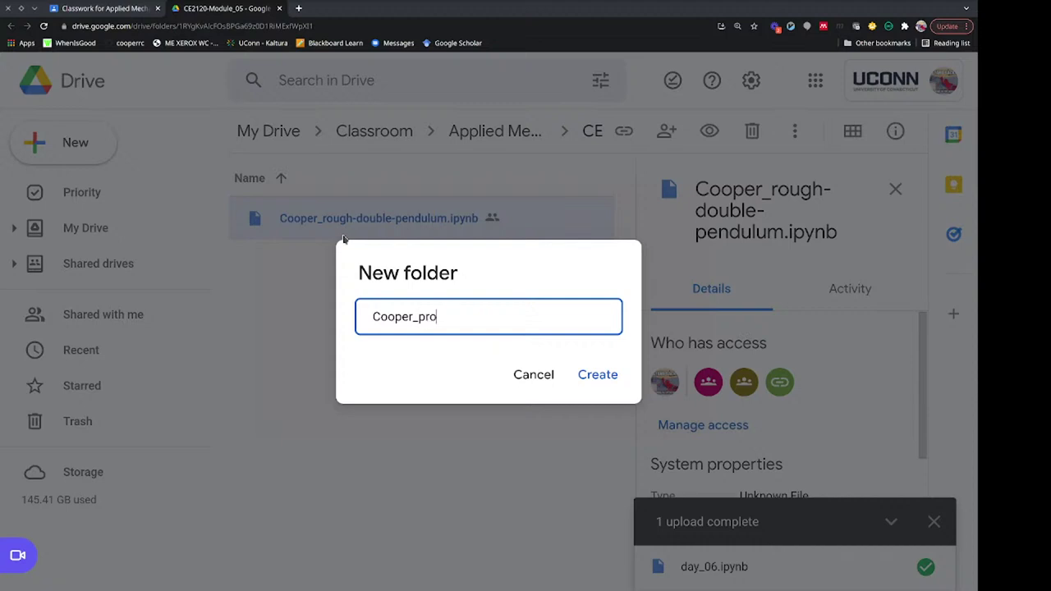
type("ject")
key("Return")
Move the rough double-pendulum notebook into the new project folder, accepting the access change, and open that folder.
left_click_drag(345, 261, 341, 228)
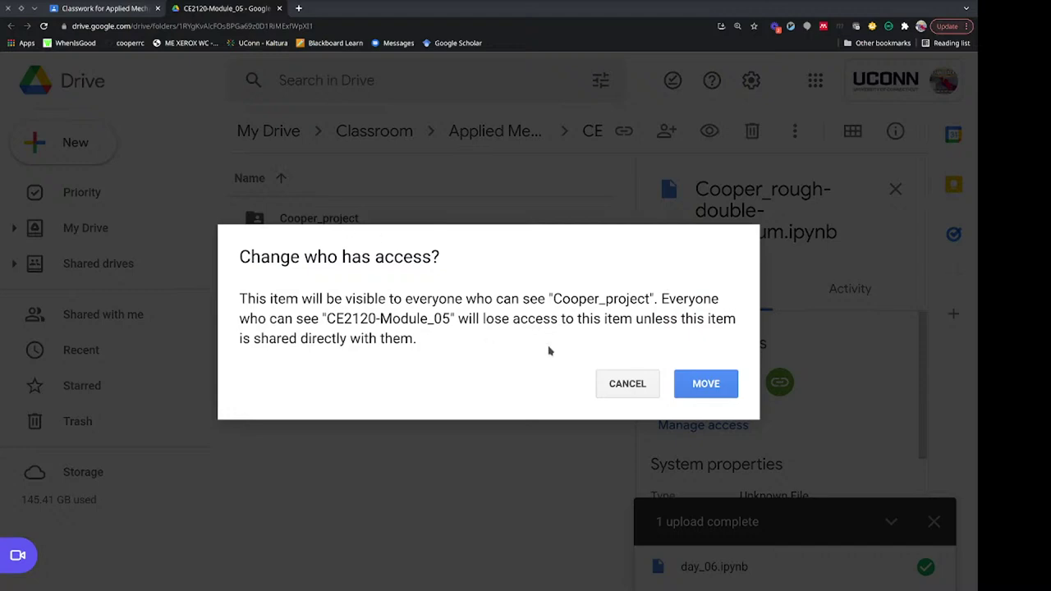
left_click(704, 385)
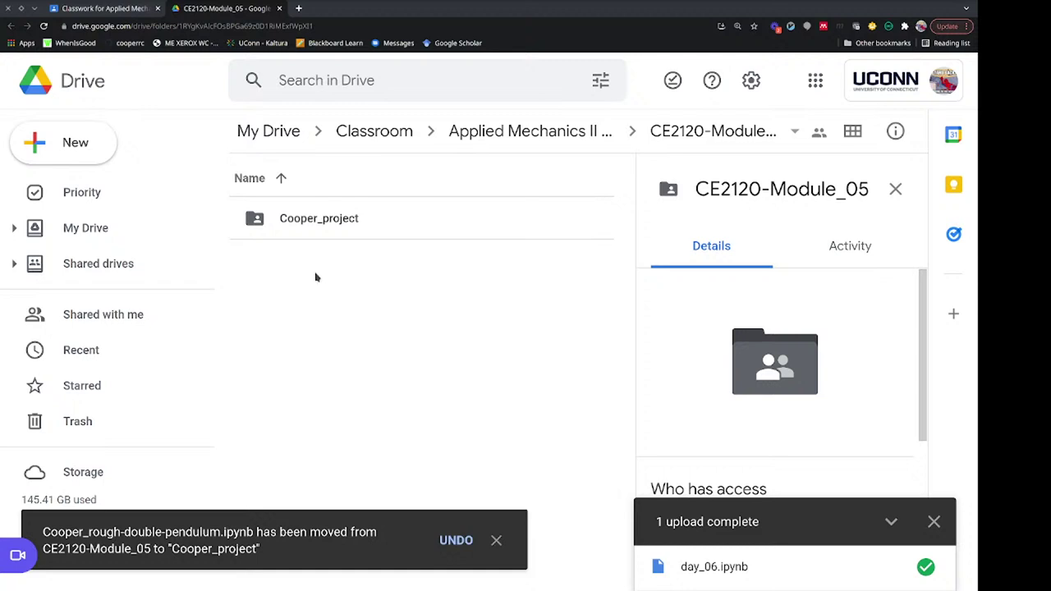
double_click(337, 219)
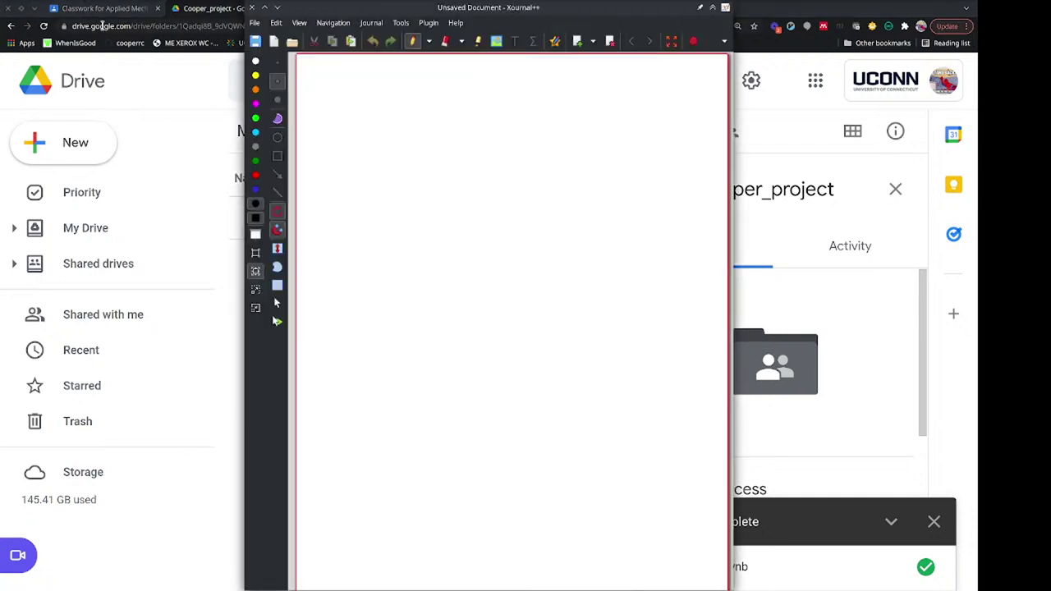
Switch to the blank Xournal++ page in full screen and handwrite the underlined title "Questions for Review" across its top.
left_click(667, 41)
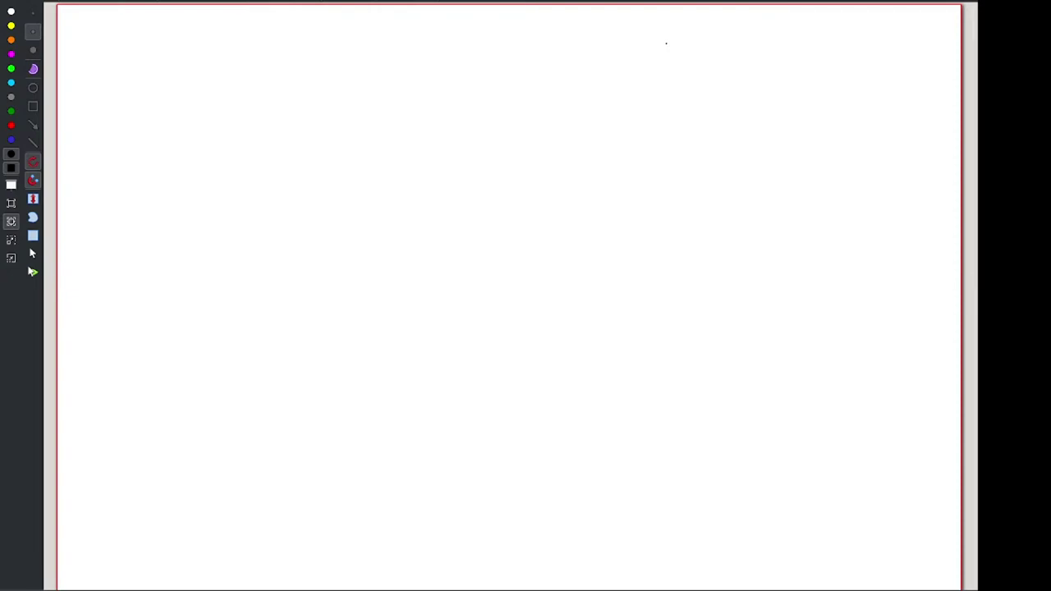
mouse_move(244, 37)
left_mouse_down()
mouse_move(251, 70)
mouse_move(278, 57)
left_mouse_up()
mouse_move(286, 59)
left_mouse_down()
mouse_move(294, 53)
mouse_move(294, 68)
left_mouse_up()
left_click_drag(313, 54, 300, 69)
left_click_drag(323, 29, 325, 67)
left_click_drag(319, 54, 338, 66)
left_click_drag(358, 53, 395, 65)
left_click_drag(476, 29, 461, 57)
left_click_drag(455, 47, 471, 46)
left_click_drag(488, 46, 489, 46)
left_click_drag(502, 53, 589, 45)
left_click_drag(593, 39, 612, 47)
mouse_move(631, 40)
left_mouse_down()
mouse_move(623, 44)
mouse_move(670, 31)
left_mouse_up()
left_click_drag(232, 85, 640, 63)
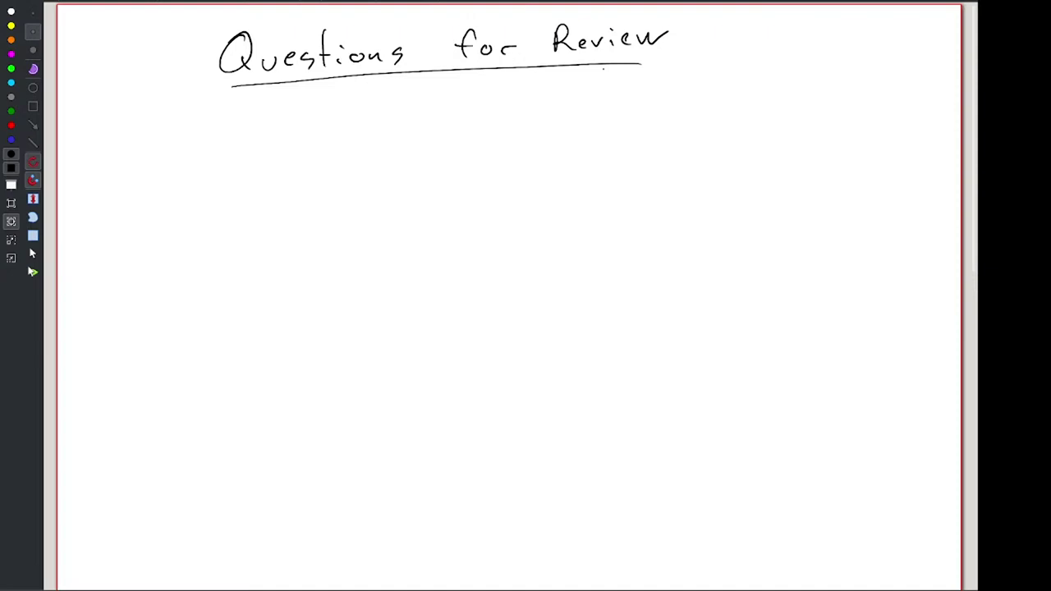
Handwrite the first bullet "- Why?" below the title.
mouse_move(192, 136)
left_mouse_down()
mouse_move(243, 121)
mouse_move(268, 145)
left_mouse_up()
mouse_move(273, 134)
left_mouse_down()
mouse_move(265, 162)
mouse_move(290, 133)
left_mouse_up()
left_click(292, 141)
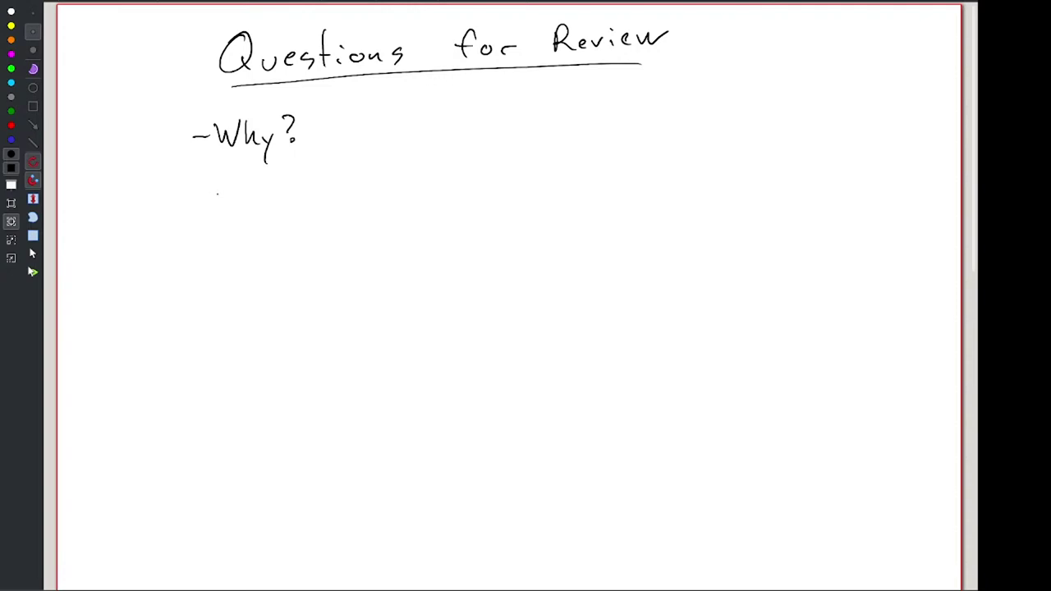
Add an arrow beside the "Why?" bullet leading to the handwritten notes "important?" and "interesting?".
left_click_drag(325, 119, 355, 109)
mouse_move(347, 104)
left_mouse_down()
mouse_move(354, 118)
mouse_move(416, 119)
left_mouse_up()
left_click(387, 105)
mouse_move(421, 101)
left_mouse_down()
mouse_move(422, 125)
mouse_move(430, 108)
left_mouse_up()
left_click_drag(437, 102, 453, 101)
mouse_move(459, 86)
left_mouse_down()
mouse_move(460, 110)
mouse_move(472, 97)
left_mouse_up()
left_click_drag(478, 99, 496, 108)
left_click(496, 89)
mouse_move(505, 86)
left_mouse_down()
mouse_move(511, 100)
mouse_move(576, 102)
left_mouse_up()
left_click(511, 105)
left_click(566, 97)
left_click_drag(584, 76, 583, 99)
left_click_drag(591, 94, 640, 98)
mouse_move(646, 76)
left_mouse_down()
mouse_move(646, 98)
mouse_move(655, 86)
left_mouse_up()
left_click_drag(659, 89, 672, 96)
left_click_drag(682, 90, 675, 113)
left_click_drag(686, 77, 691, 97)
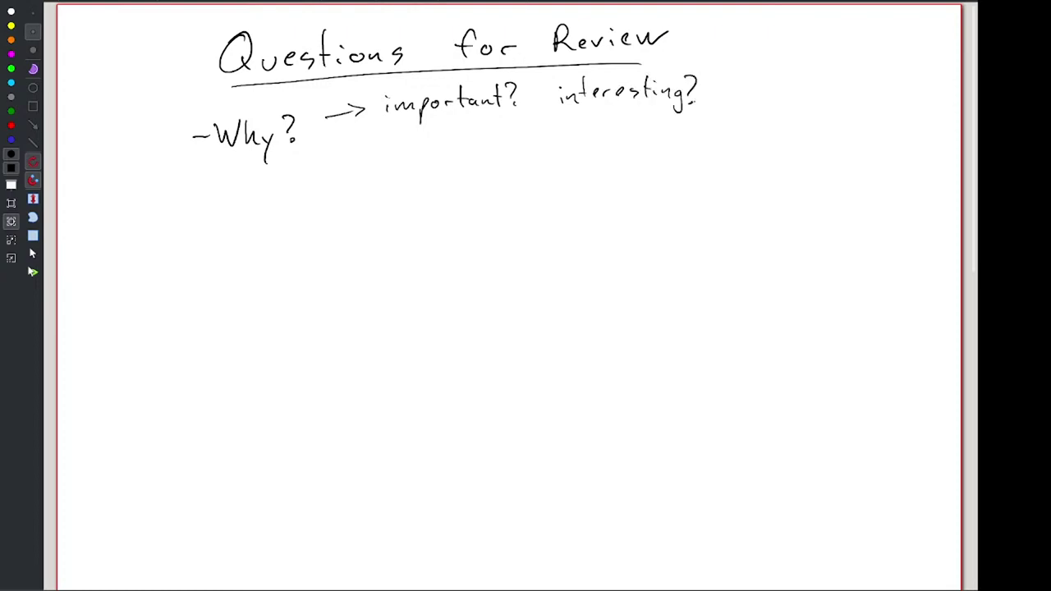
Handwrite a second bullet "- How?" below the "Why?" bullet.
left_click_drag(199, 198, 215, 198)
mouse_move(226, 187)
left_mouse_down()
mouse_move(225, 207)
mouse_move(280, 192)
mouse_move(300, 202)
left_mouse_up()
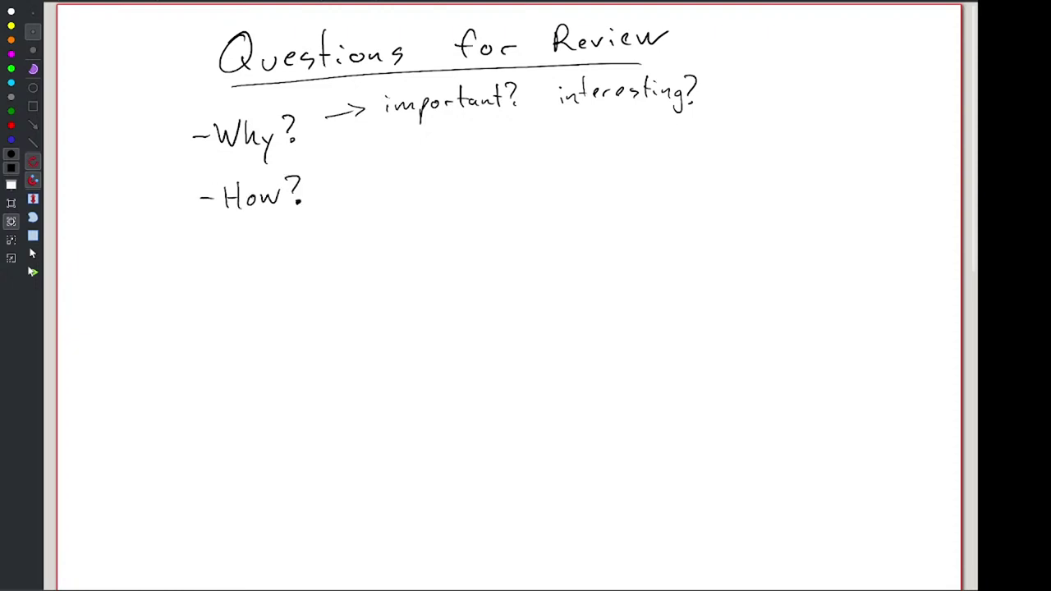